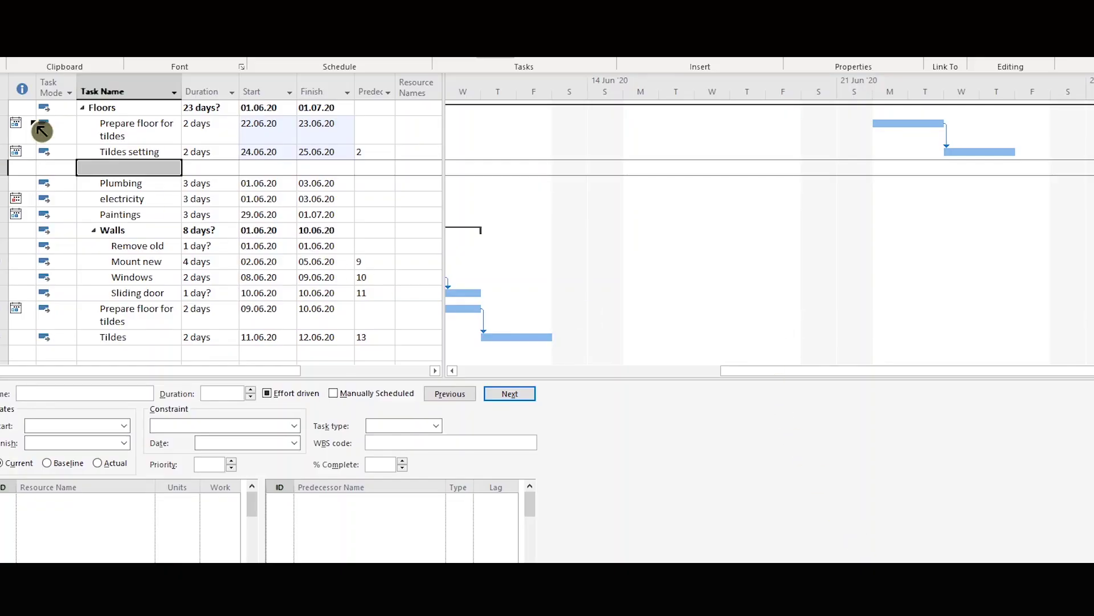
# Show Prepare floor for tildes in the Task Details Form, then try dragging its bar earlier.
pyautogui.click(3, 131)
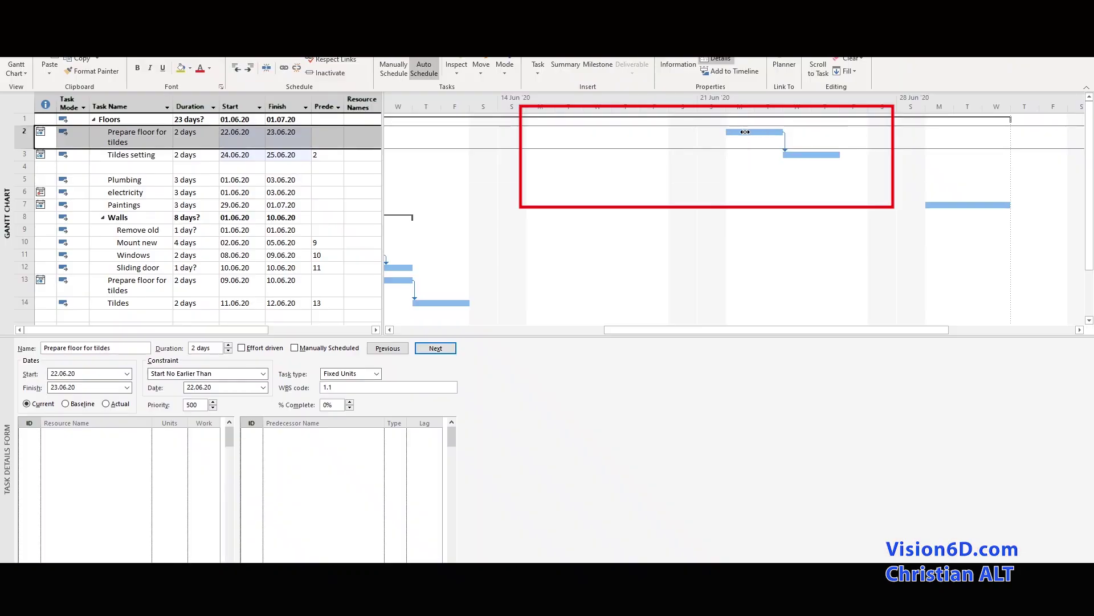
pyautogui.moveTo(749, 131); pyautogui.dragTo(570, 140)
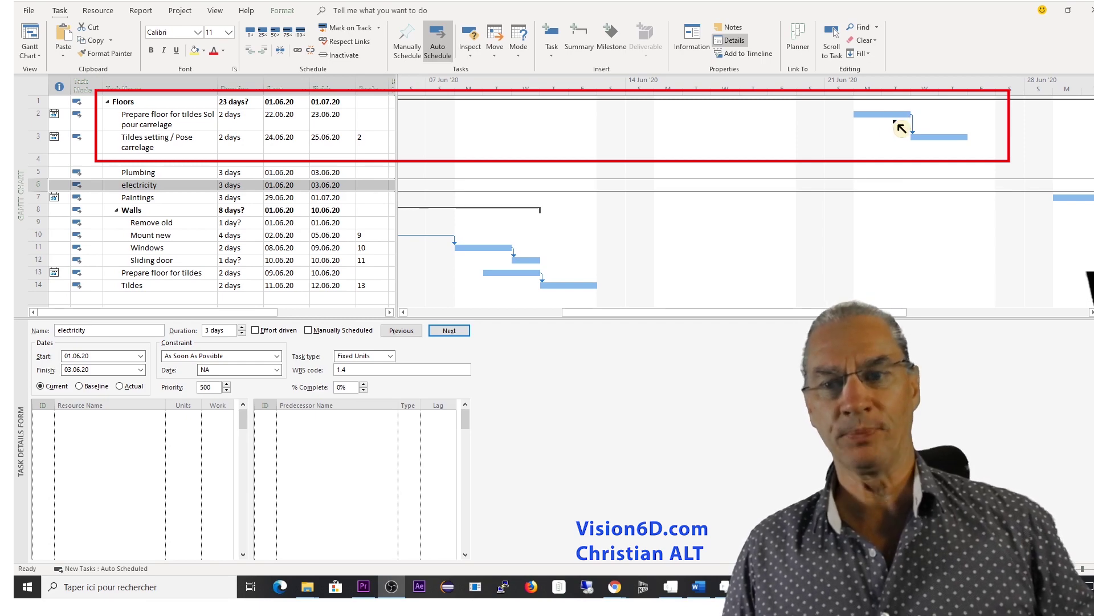
# Drag Prepare floor for tildes to mid-June so Tildes setting follows it, then restore the 22–25 June dates.
pyautogui.moveTo(902, 117); pyautogui.dragTo(725, 118)
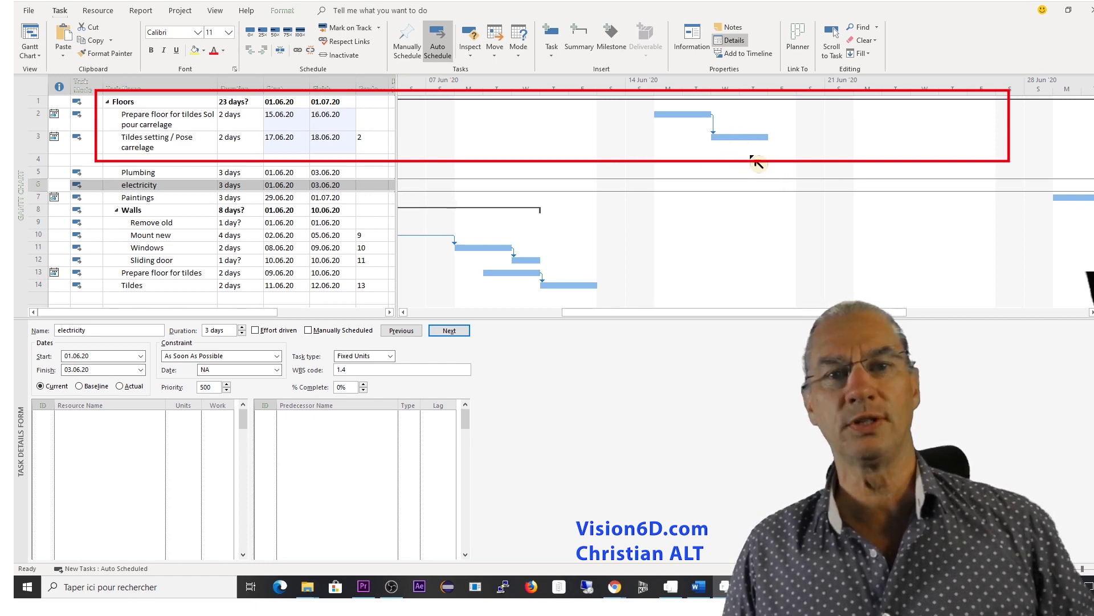
pyautogui.moveTo(731, 133)
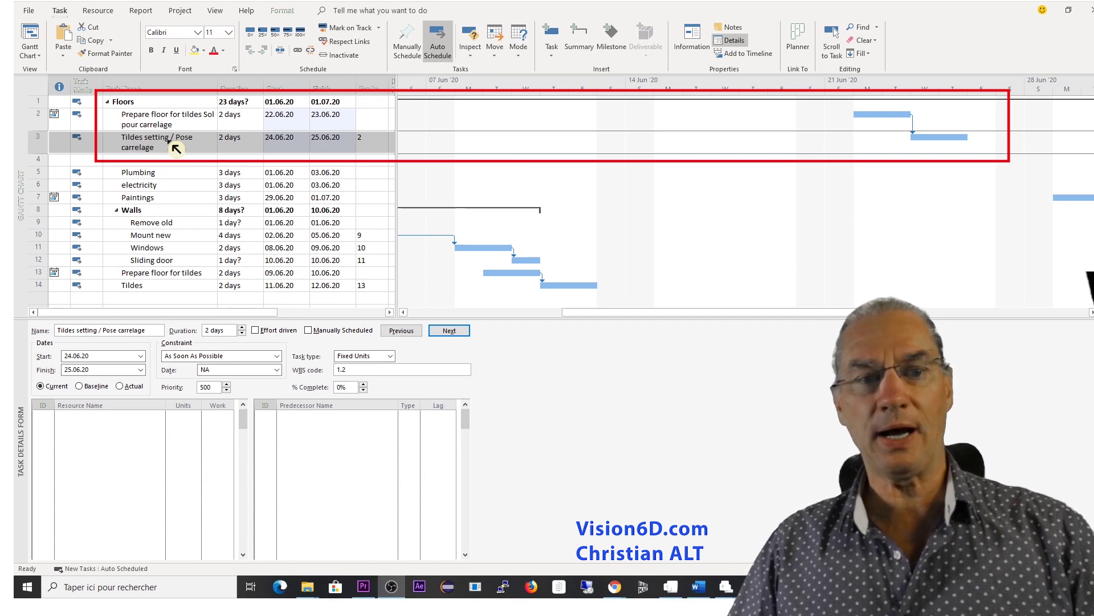
# In Tildes setting's task information, set a Start No Earlier Than constraint dated 22 June 2020.
pyautogui.click(176, 149)
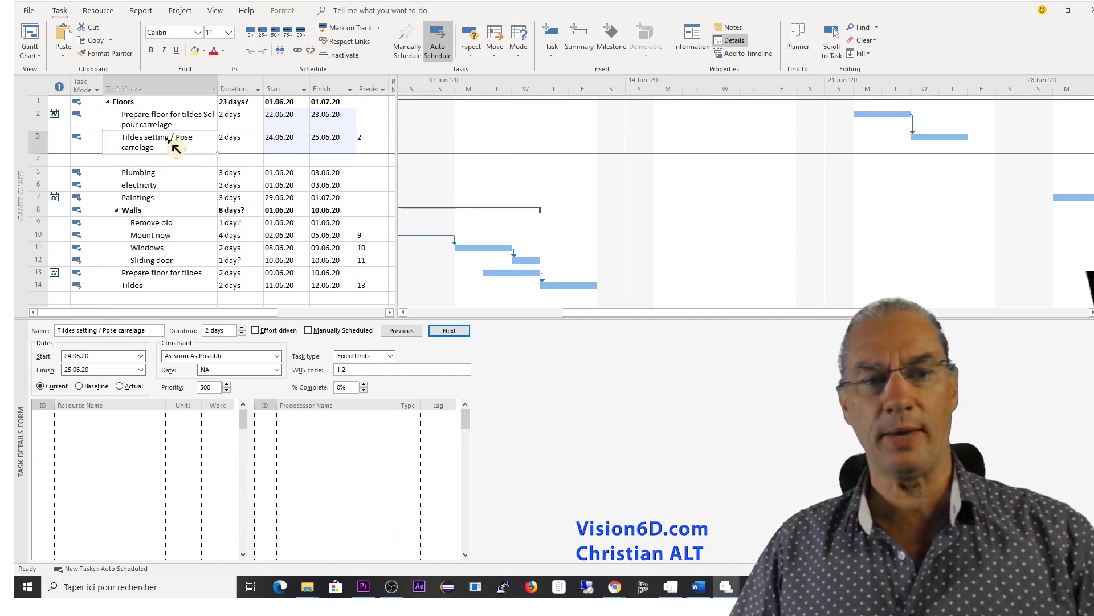
pyautogui.doubleClick(176, 148)
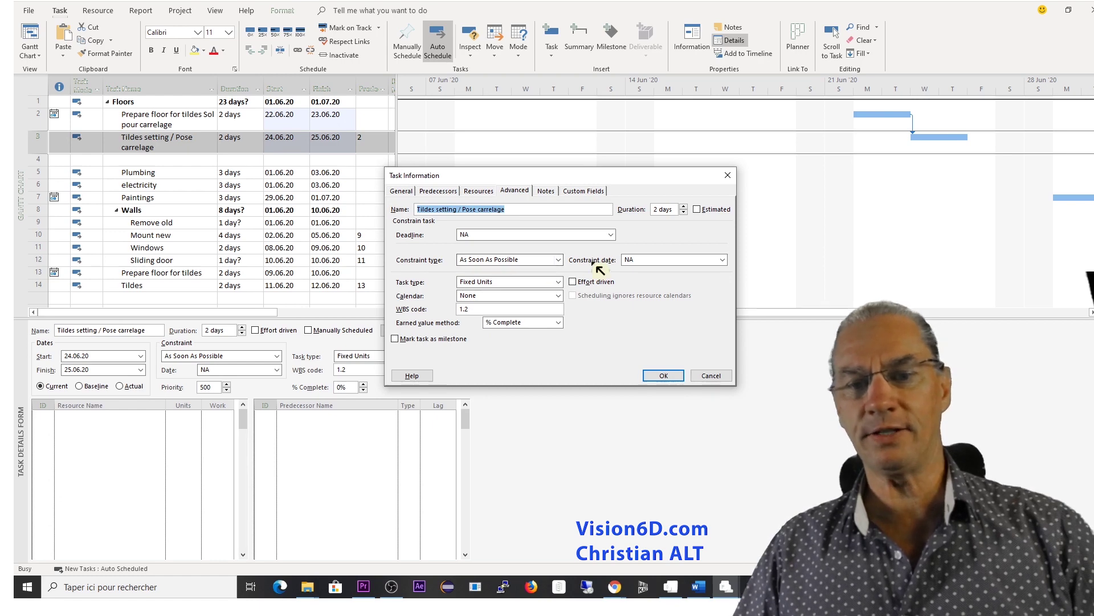
pyautogui.click(723, 260)
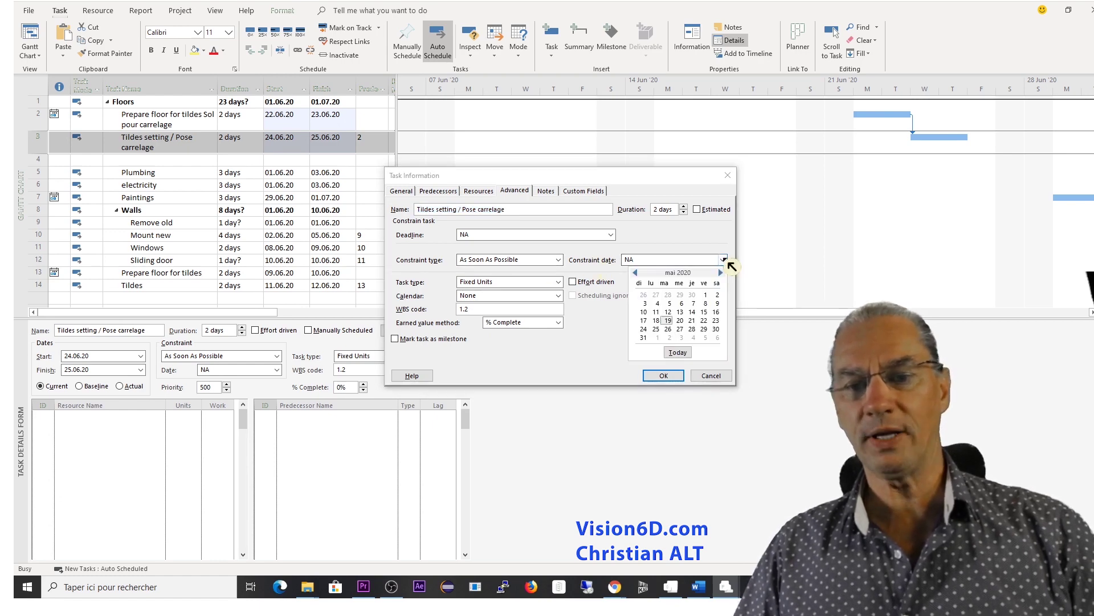
pyautogui.click(723, 274)
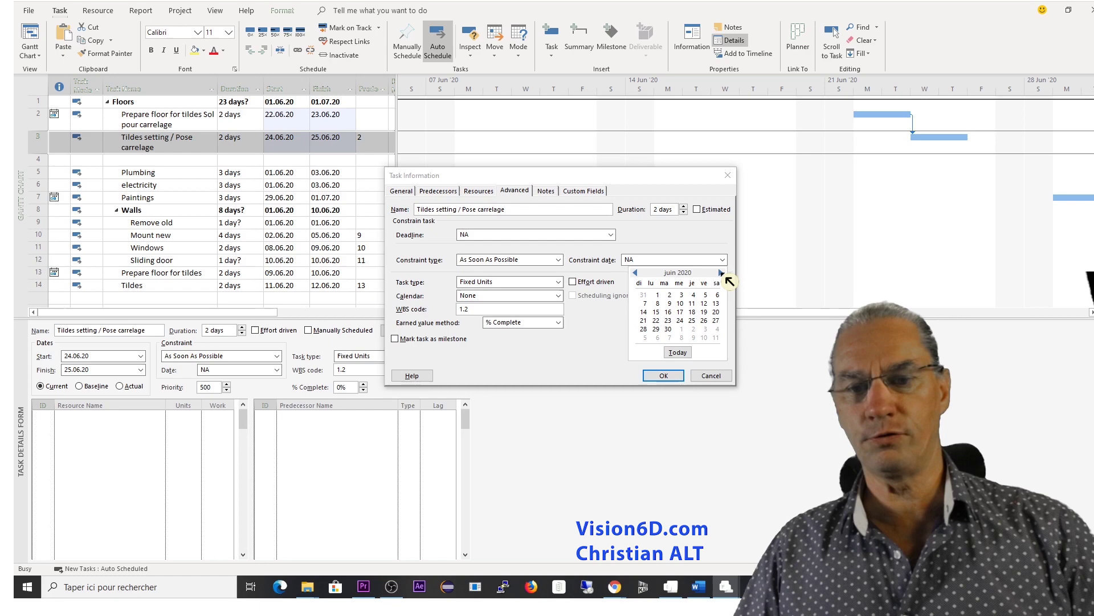
pyautogui.click(656, 321)
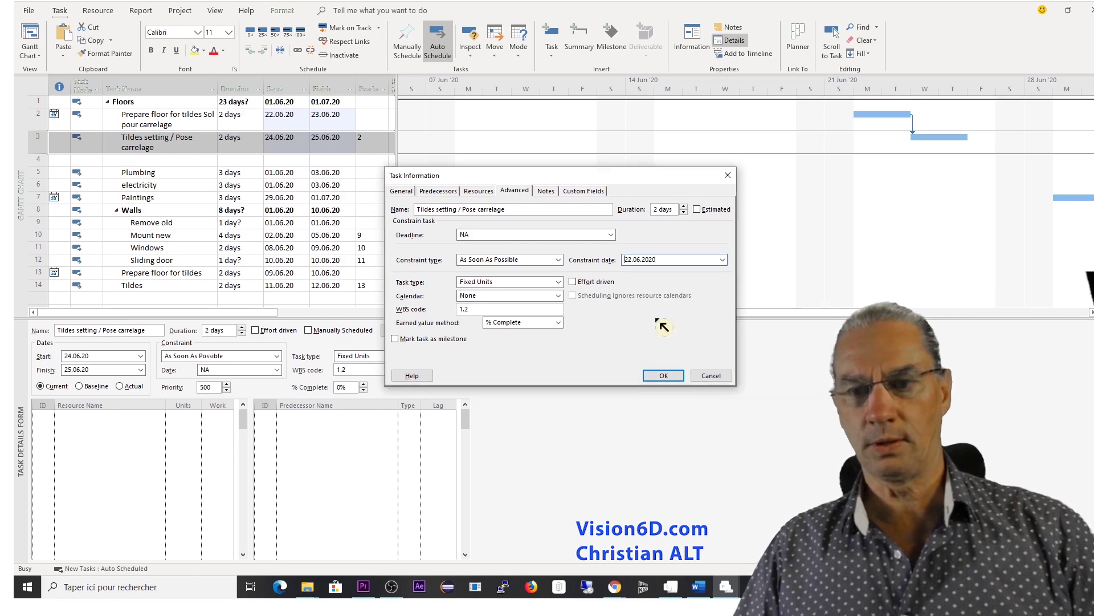
pyautogui.click(560, 260)
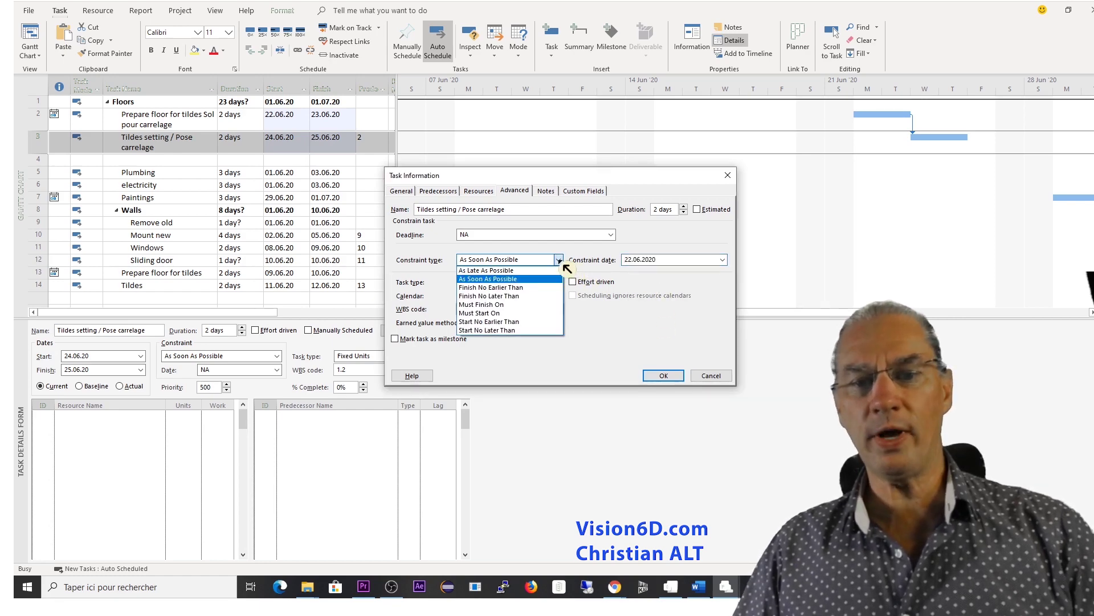
pyautogui.click(534, 322)
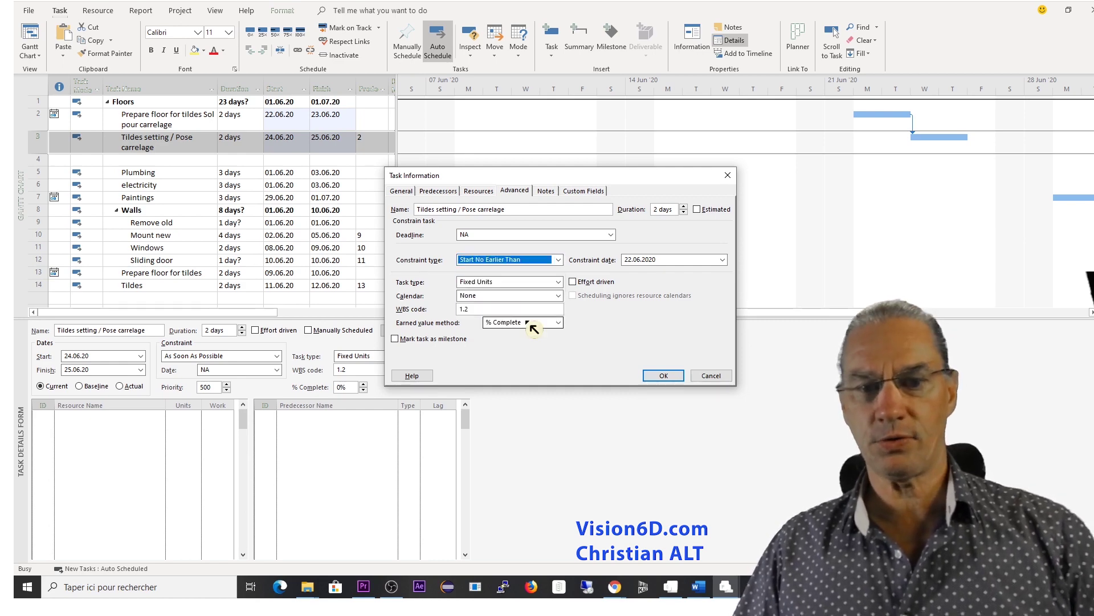
# Confirm the Tildes setting constraint and move Prepare floor for tildes to 15–16.06.20.
pyautogui.click(664, 376)
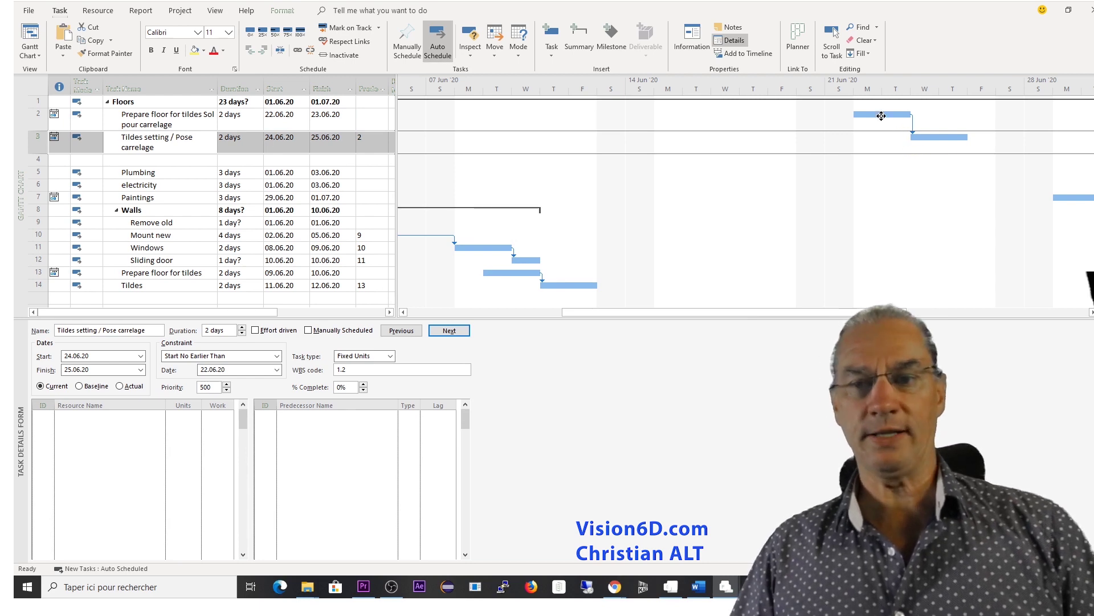
pyautogui.moveTo(881, 115)
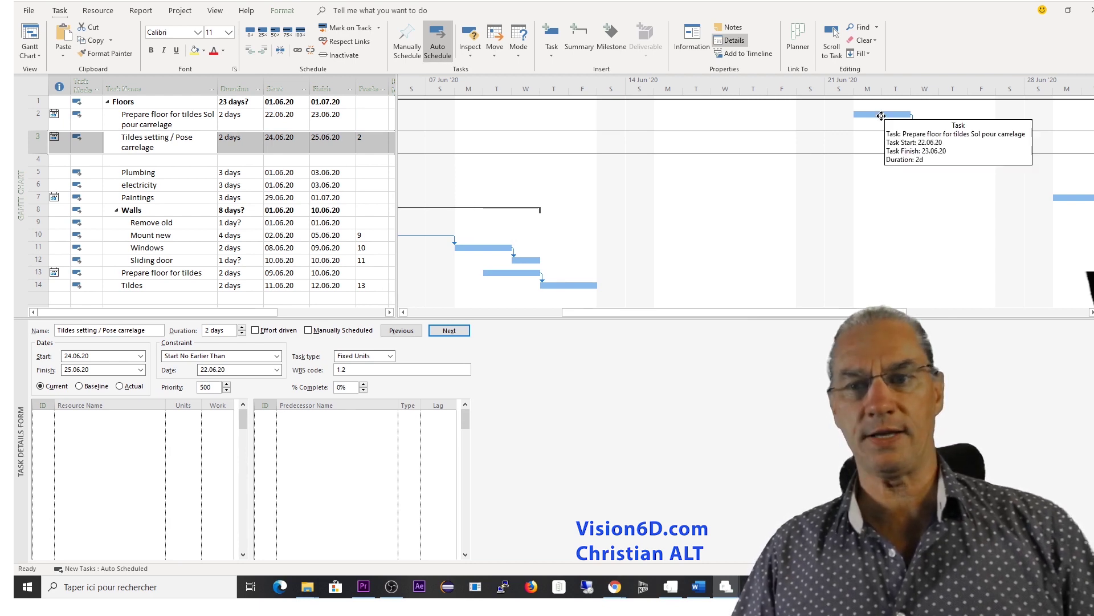
pyautogui.moveTo(881, 115); pyautogui.dragTo(699, 116)
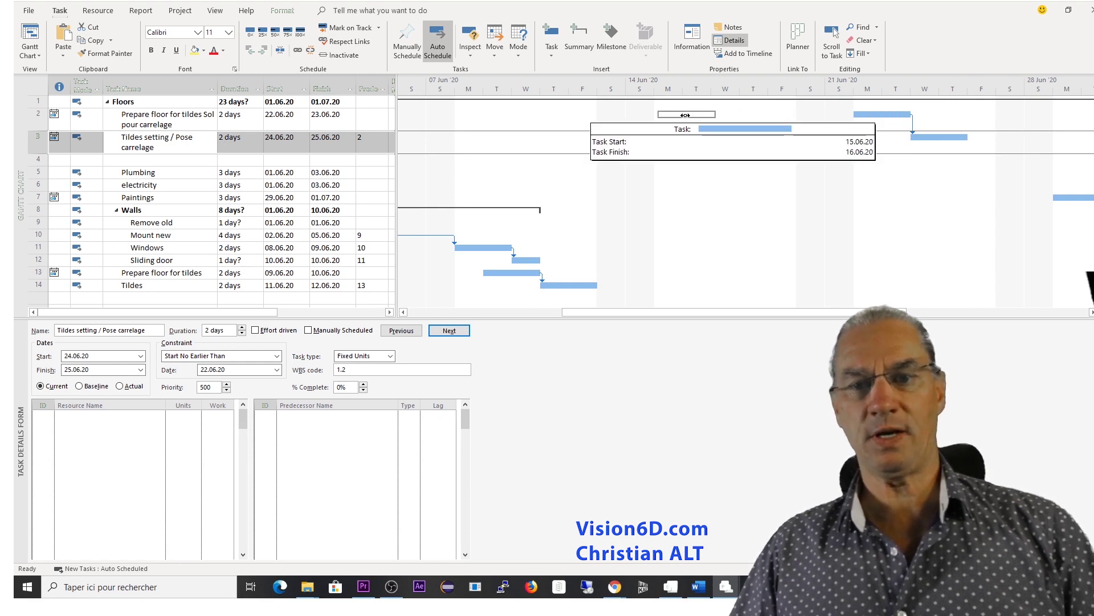
pyautogui.moveTo(685, 115); pyautogui.dragTo(683, 115)
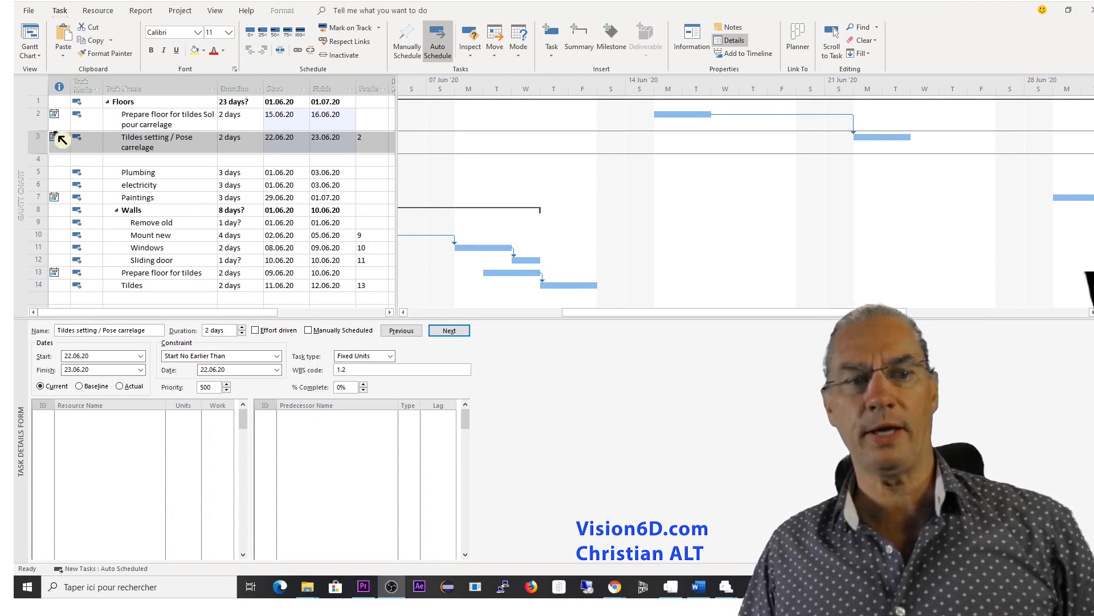
# Check the Start No Earlier Than 22.06.20 indicator on Tildes setting and reselect the task.
pyautogui.click(54, 137)
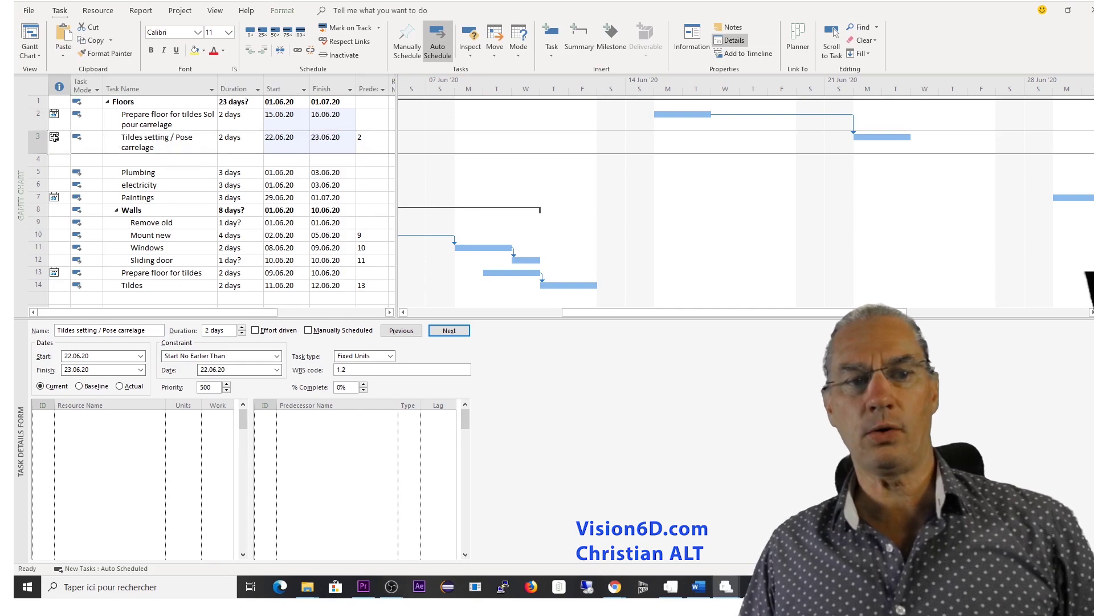
pyautogui.moveTo(54, 137)
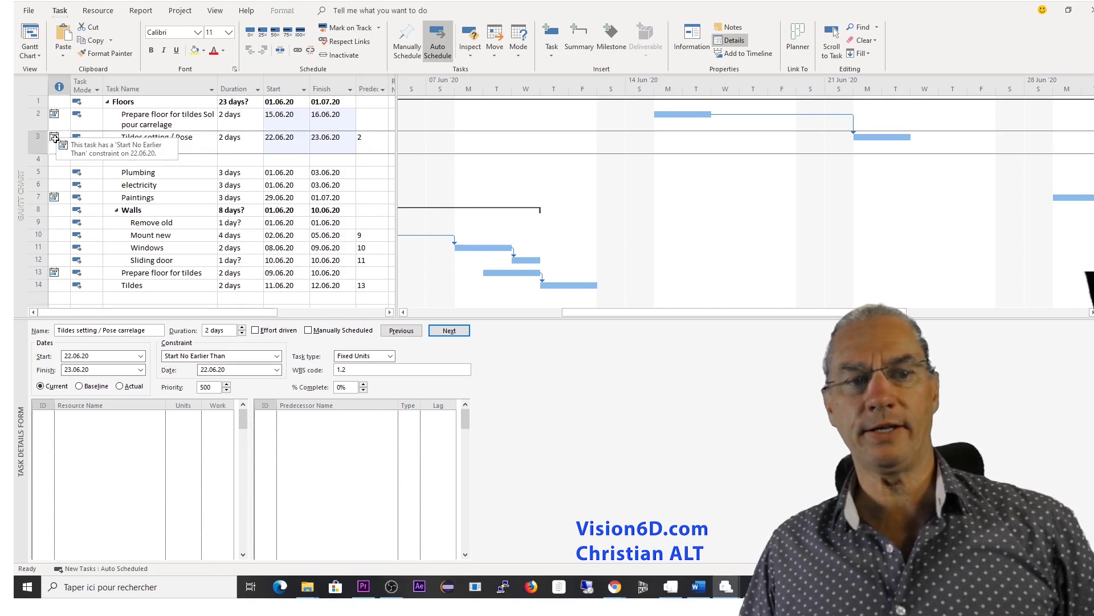
pyautogui.click(137, 155)
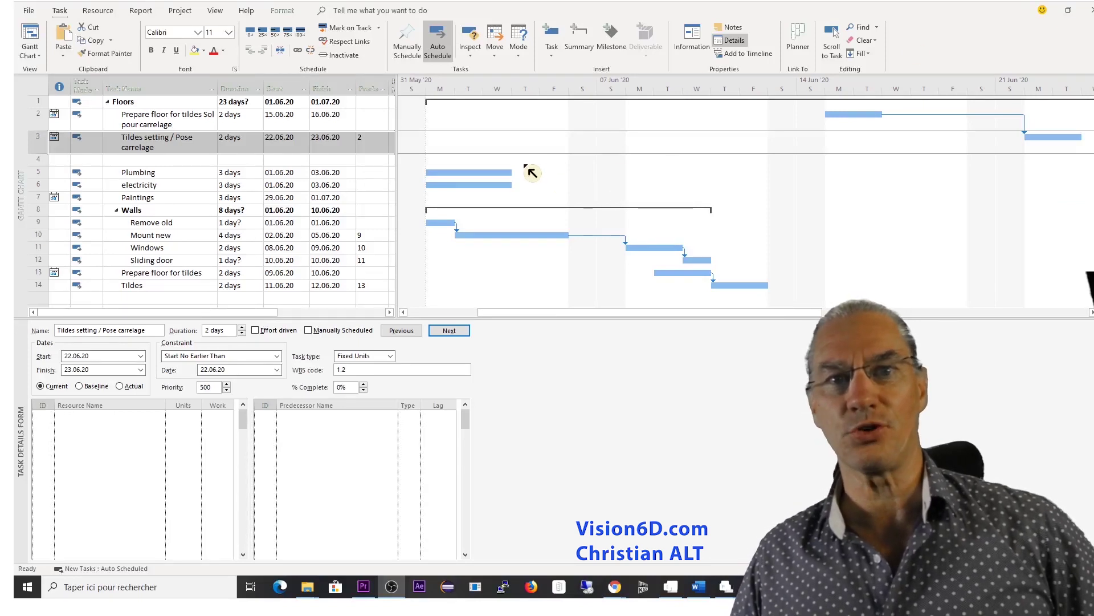
# Add the note 'constraint bcs 22.6.20xx delivery tildes' to Tildes setting, then select Plumbing.
pyautogui.rightClick(153, 139)
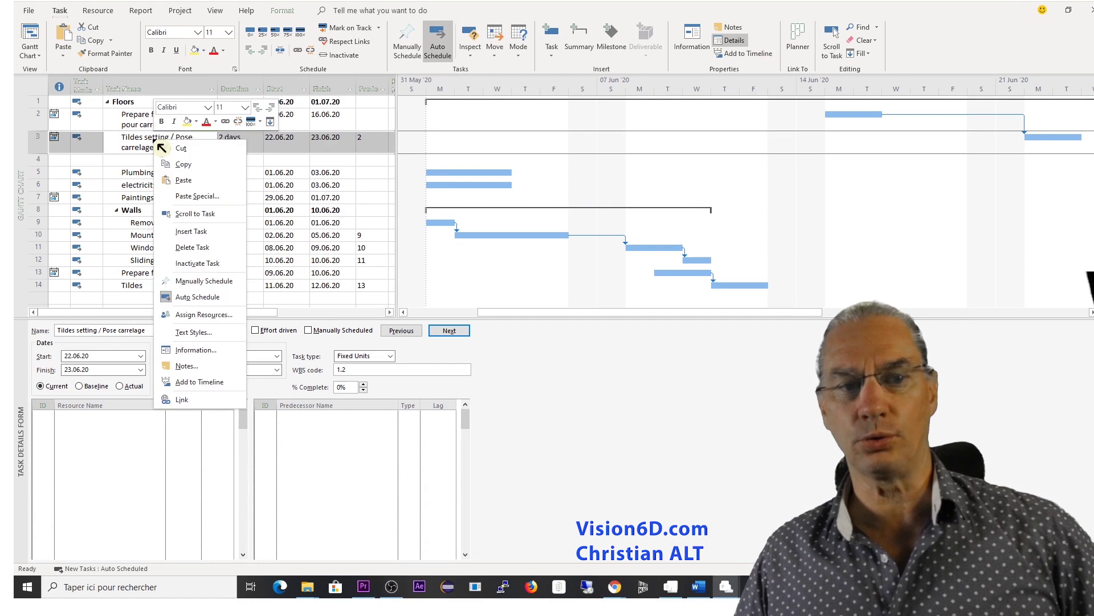
pyautogui.click(188, 367)
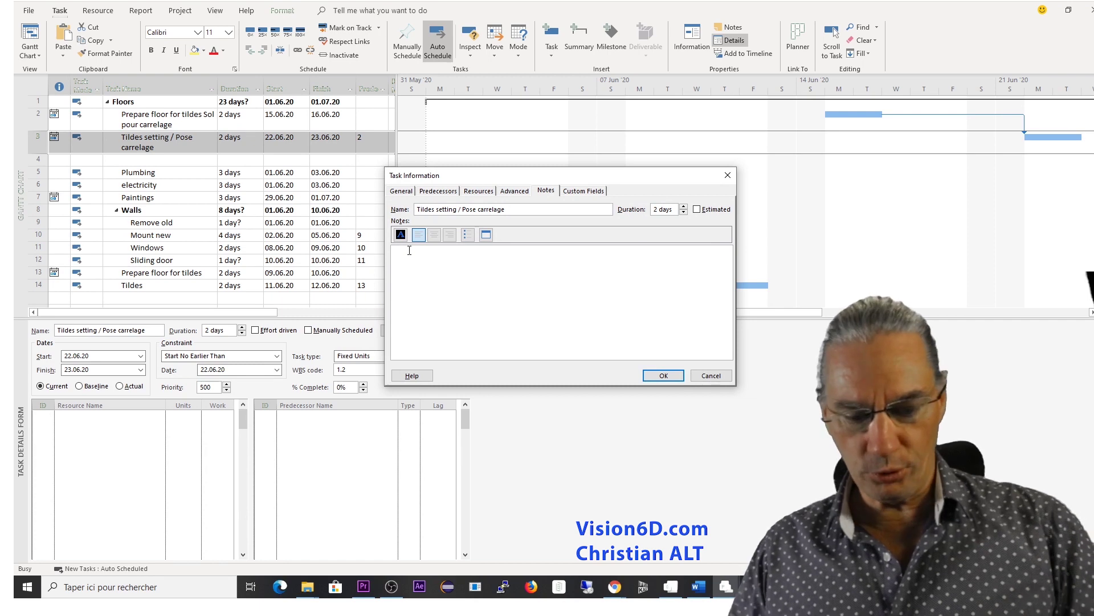
pyautogui.write('constra')
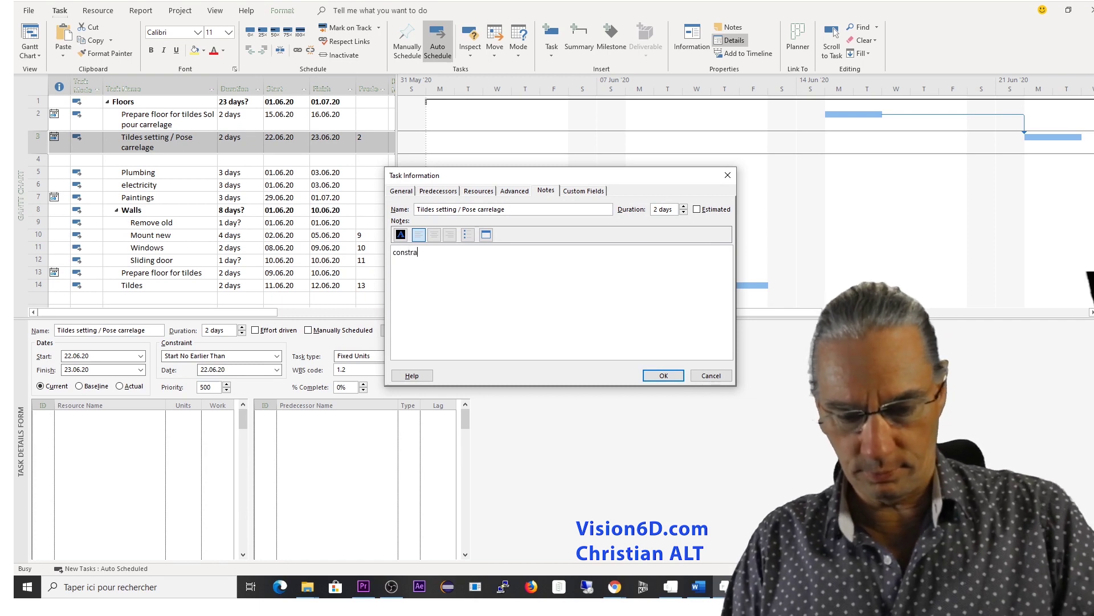
pyautogui.write('int bcs')
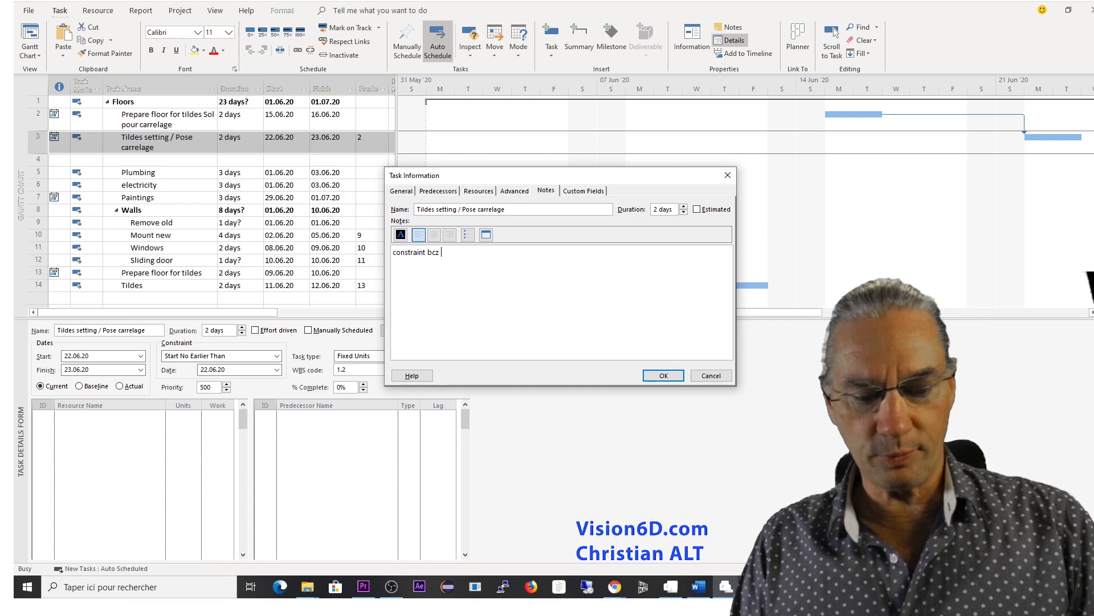
pyautogui.write('22')
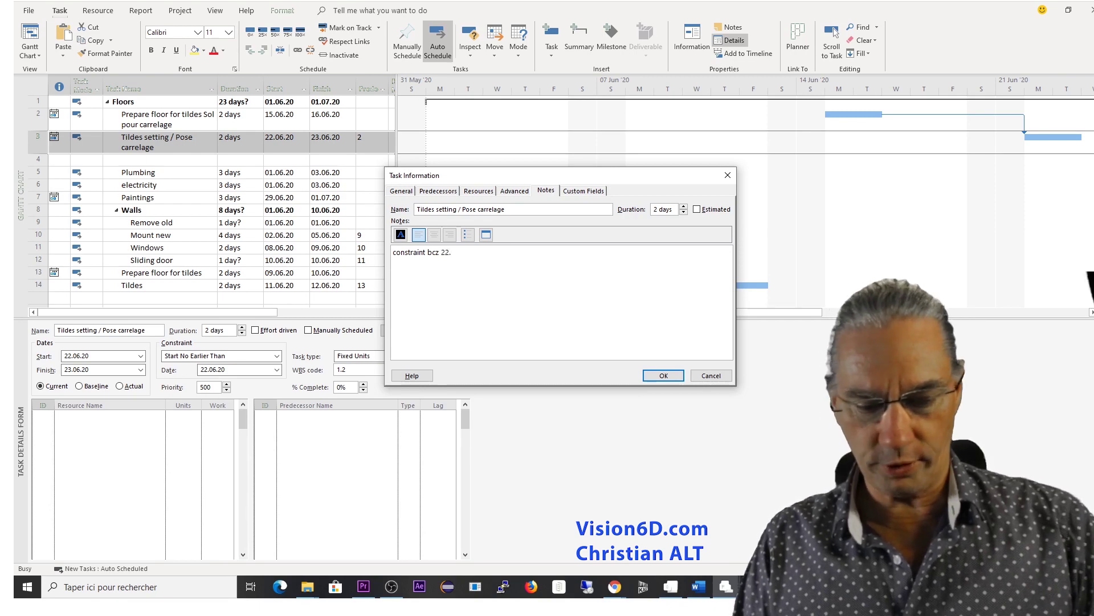
pyautogui.write('.6.')
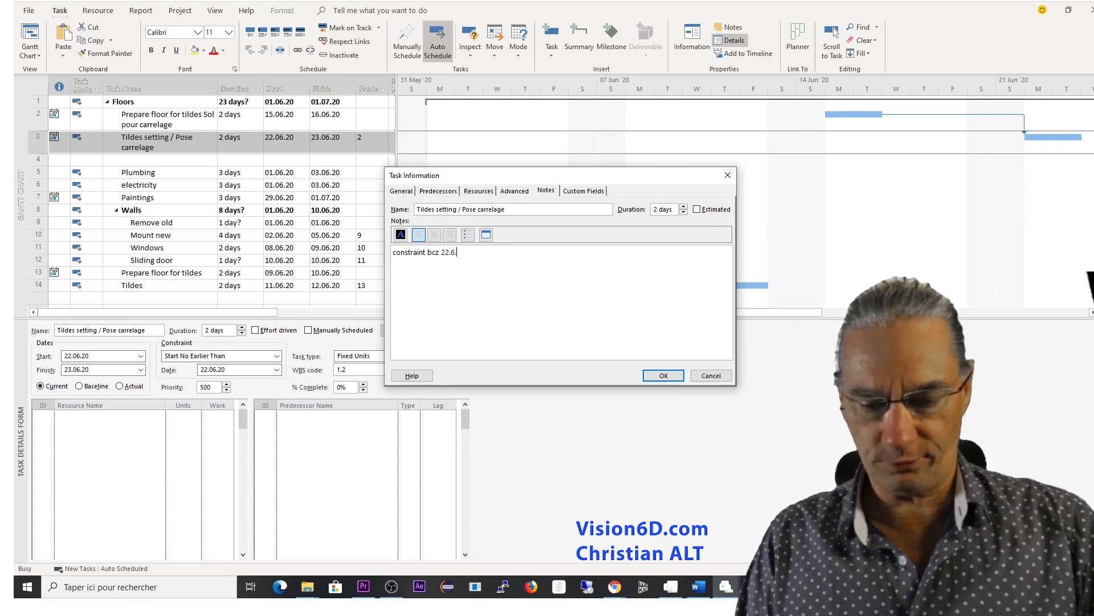
pyautogui.write('2')
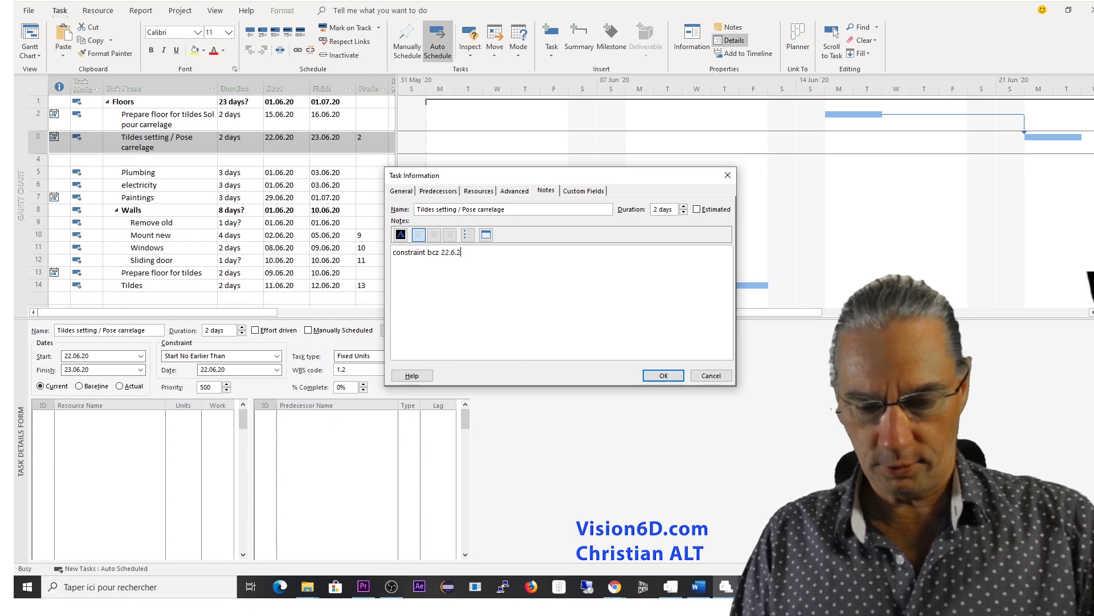
pyautogui.write('0xx delivery tildes')
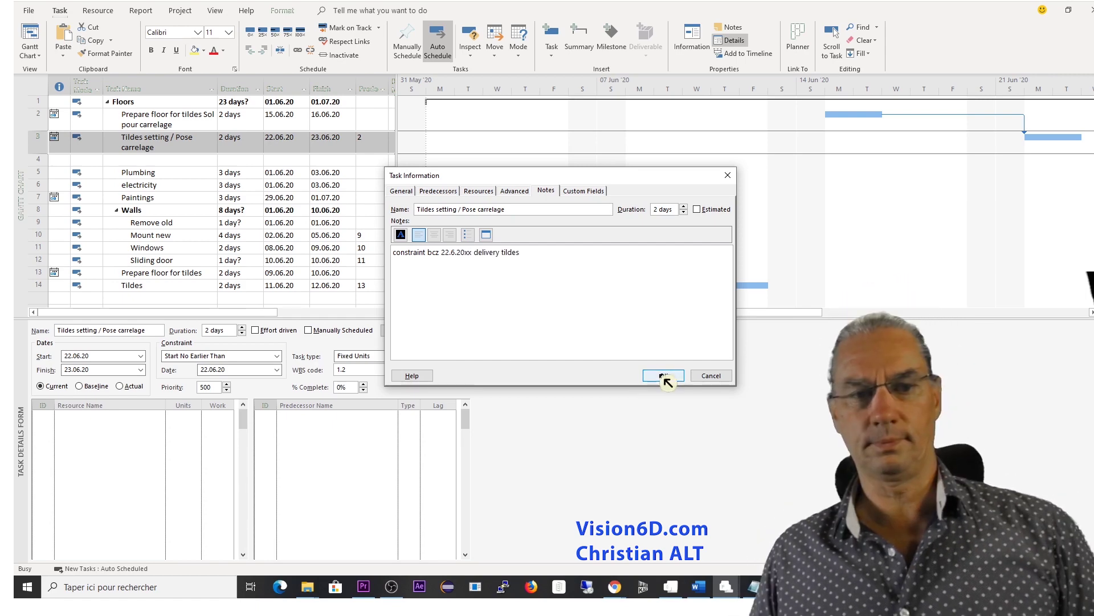
pyautogui.click(663, 376)
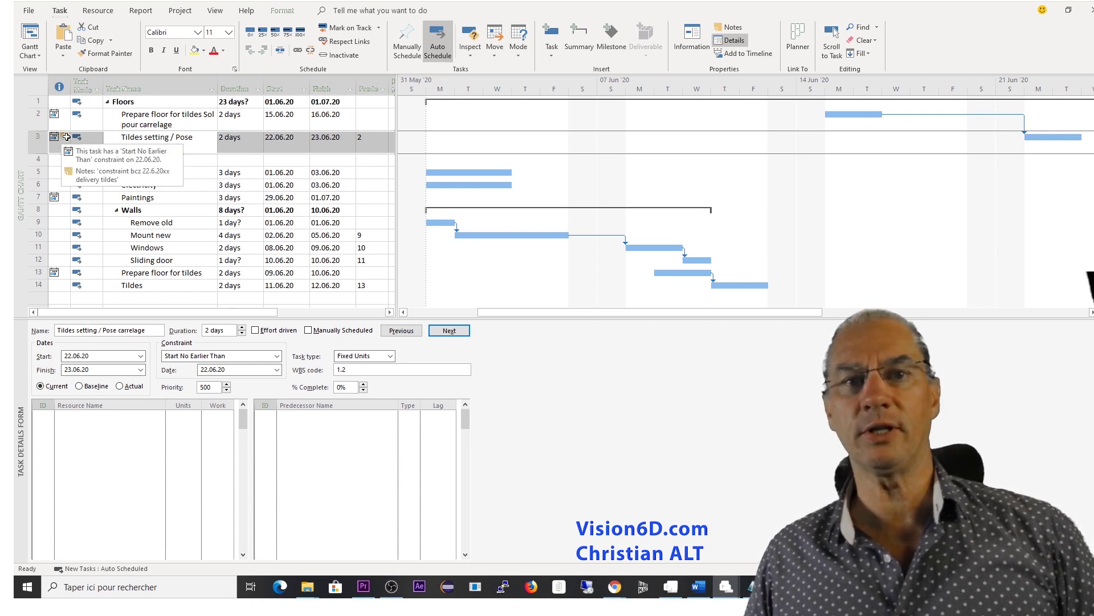
pyautogui.click(137, 173)
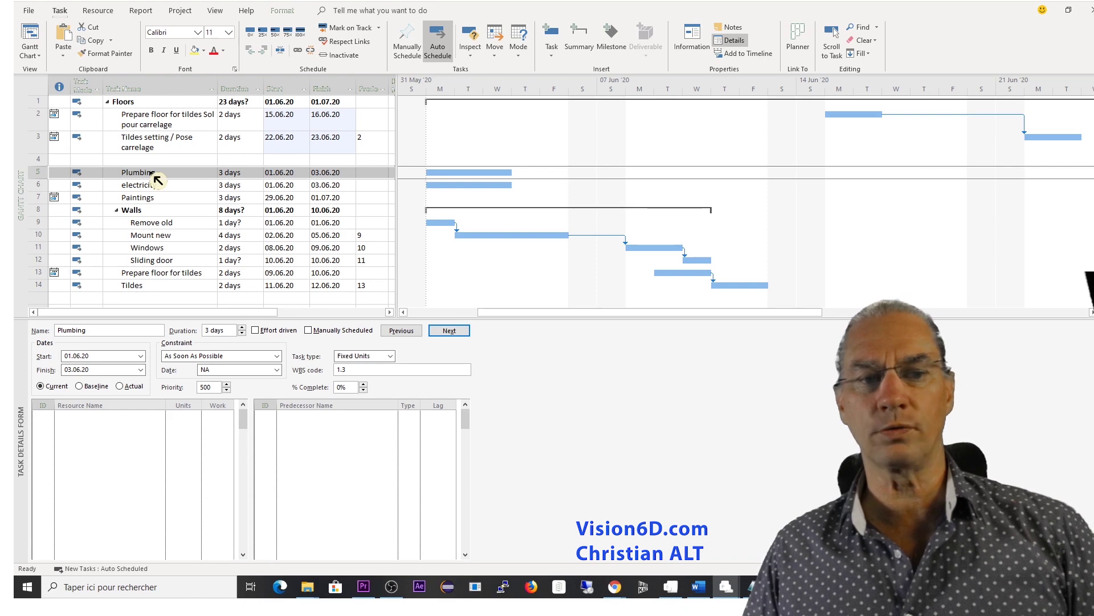
pyautogui.doubleClick(152, 174)
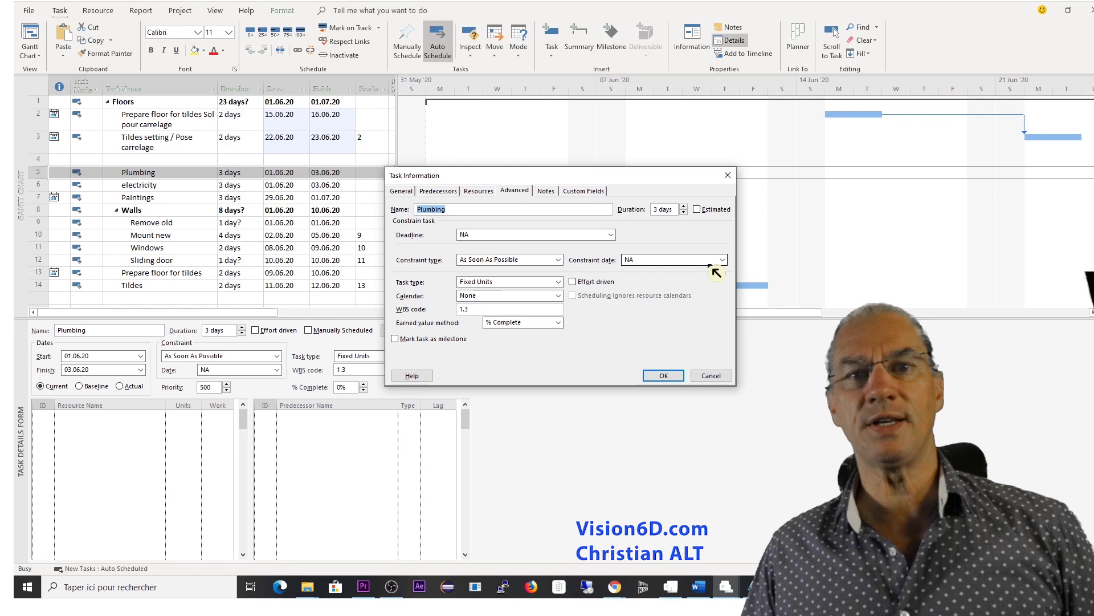
pyautogui.click(666, 379)
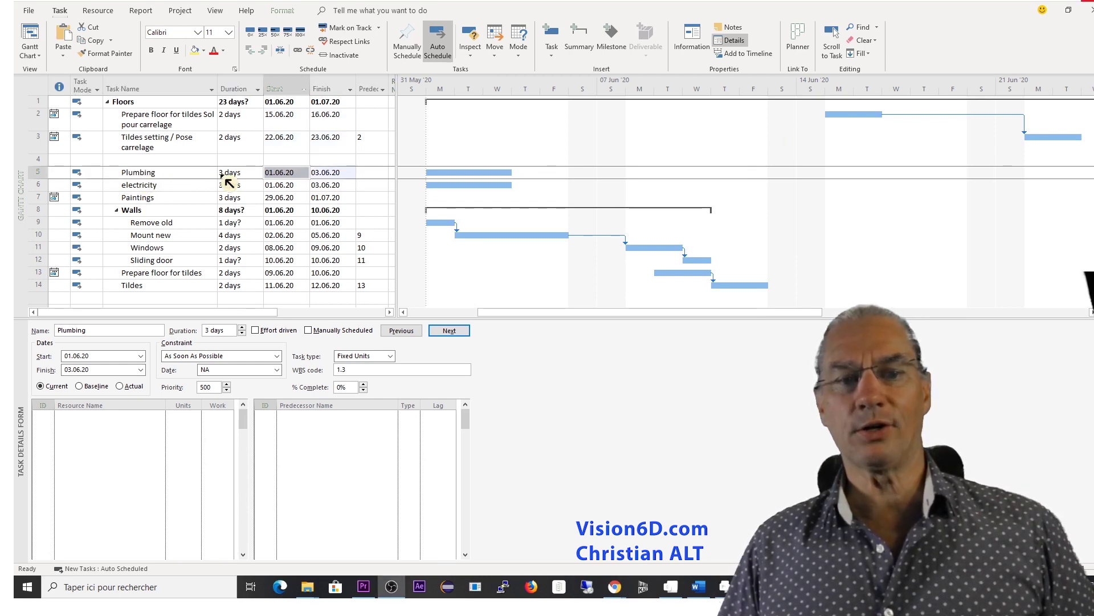
# Change Plumbing's start date to 15 June 2020 so it runs 15–17.06.20.
pyautogui.click(292, 173)
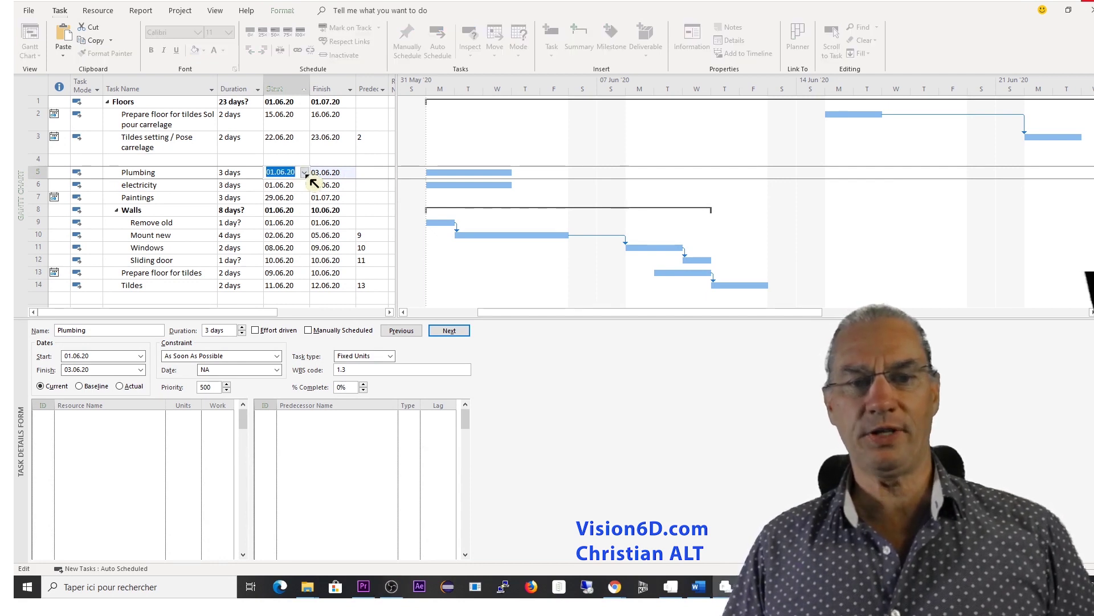
pyautogui.click(304, 172)
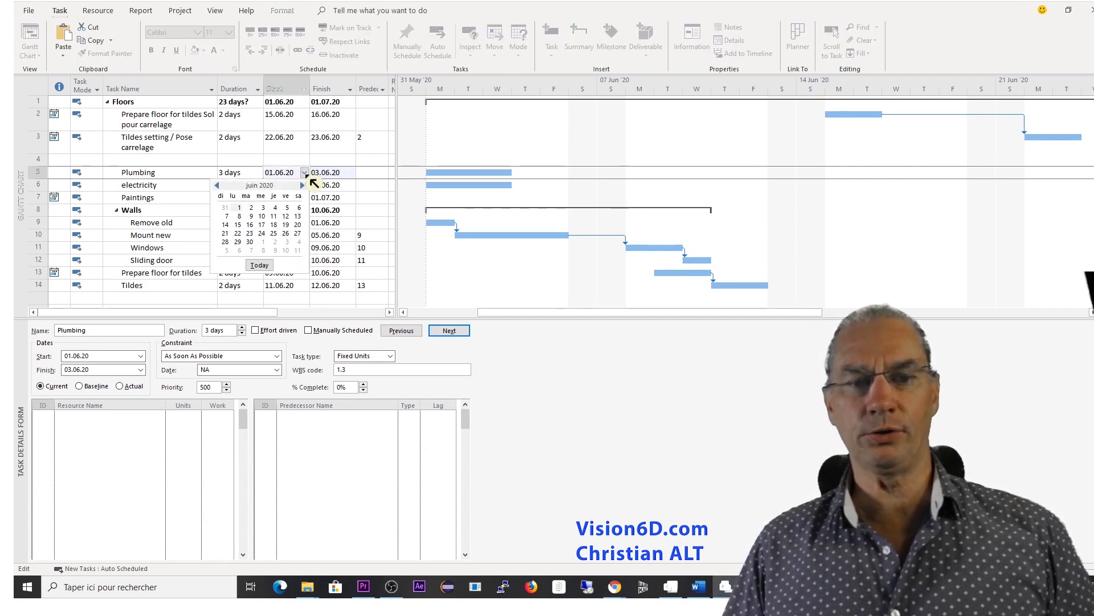
pyautogui.click(238, 224)
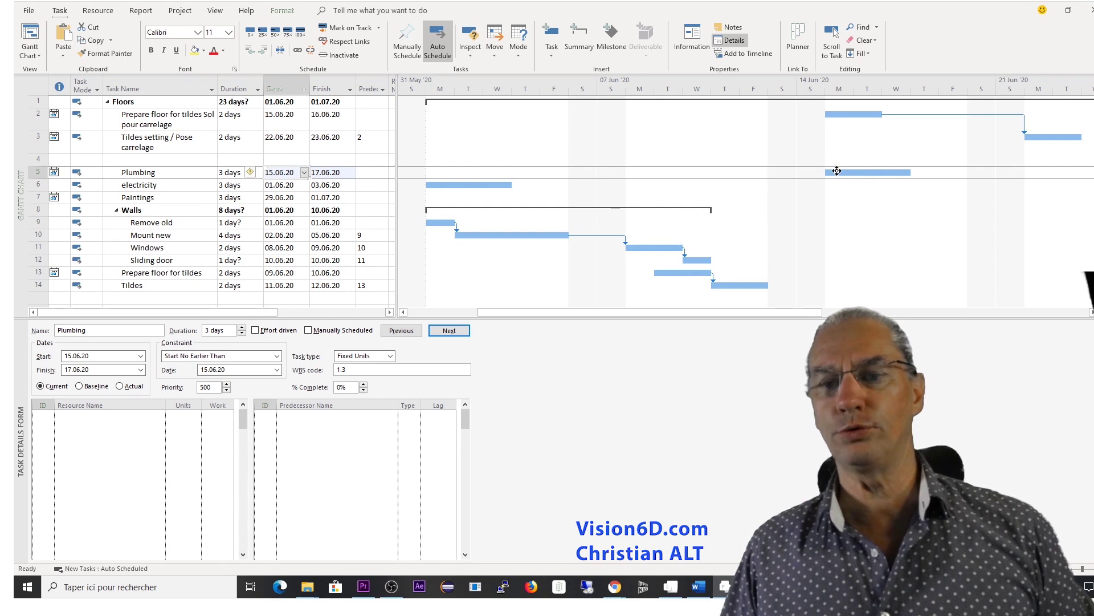
pyautogui.moveTo(835, 172)
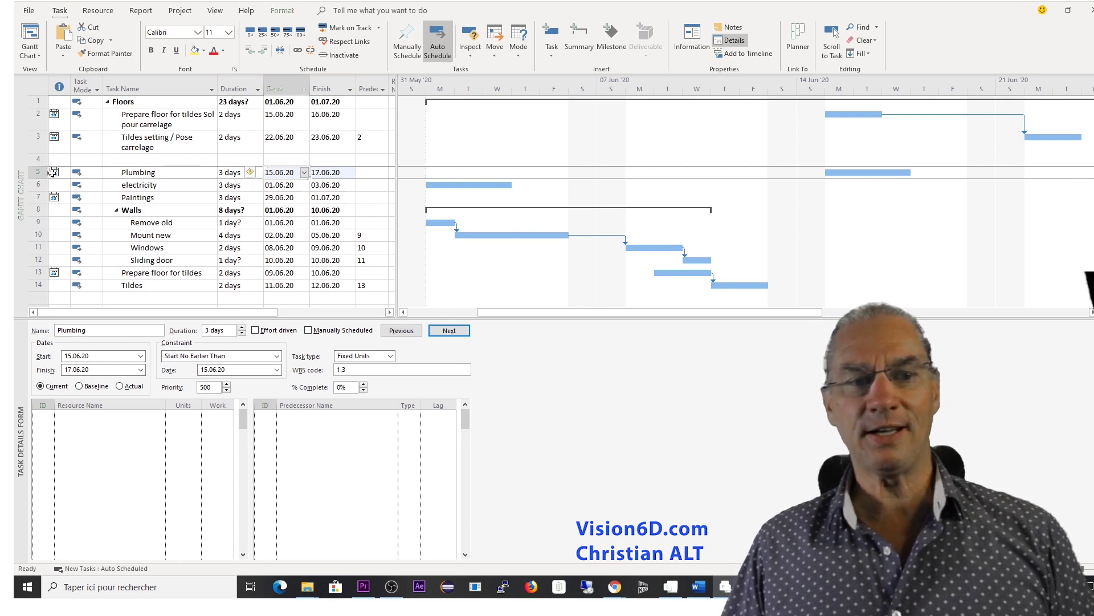
pyautogui.moveTo(60, 179)
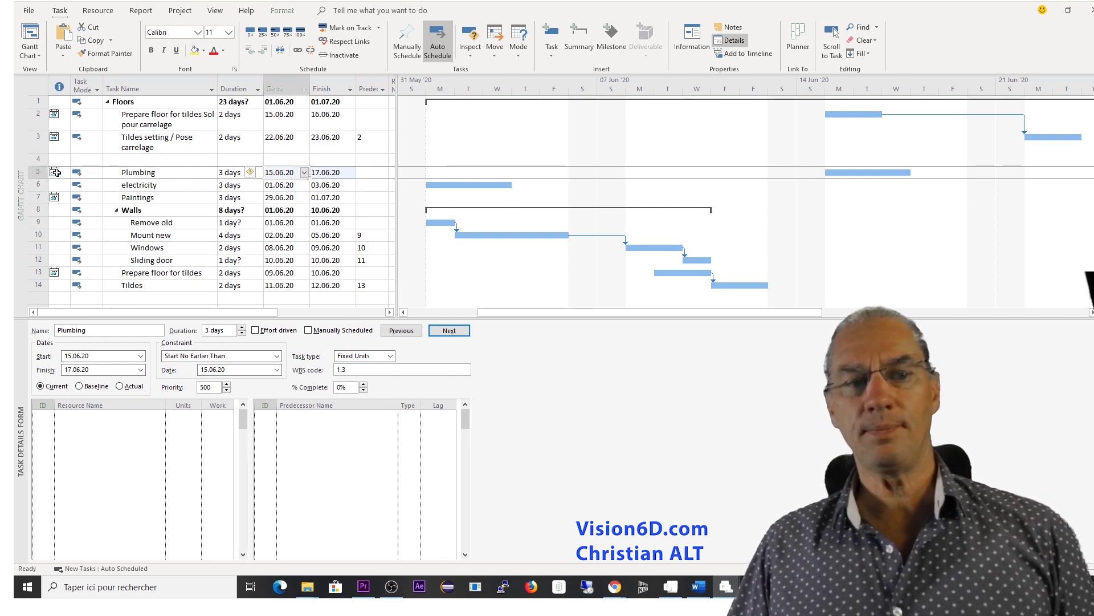
# Remove Plumbing's constraint so it returns to As Soon As Possible, 01–03.06.20.
pyautogui.moveTo(57, 173)
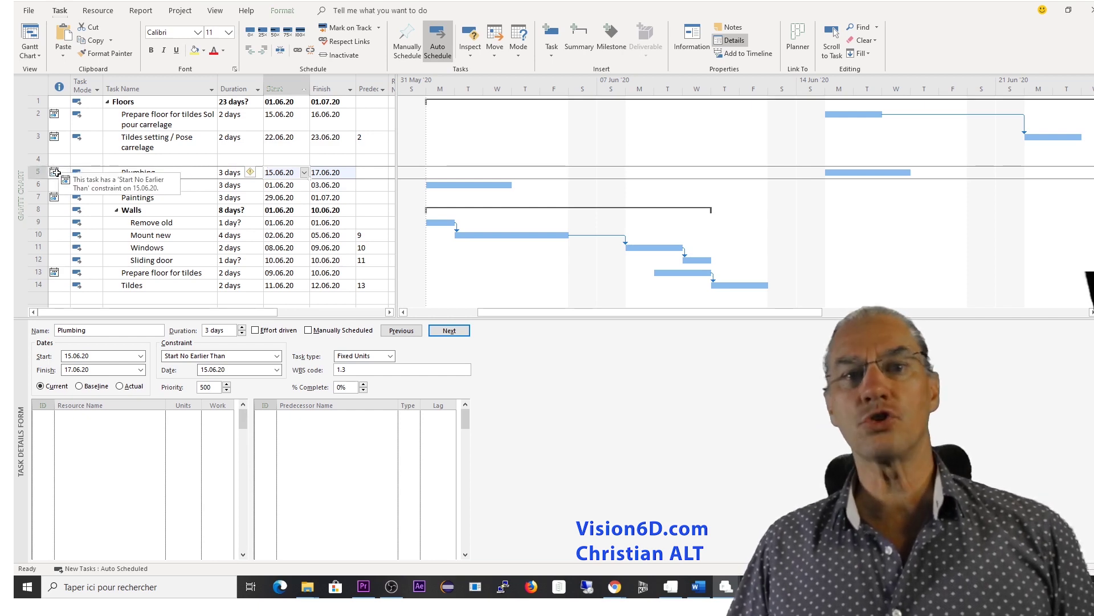
pyautogui.click(260, 174)
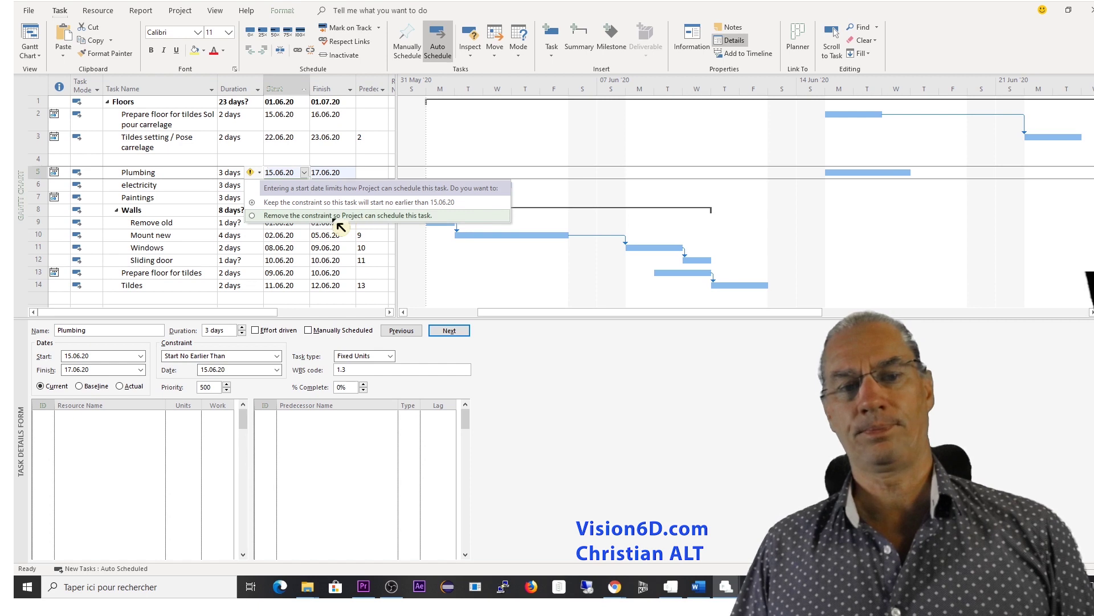
pyautogui.click(255, 215)
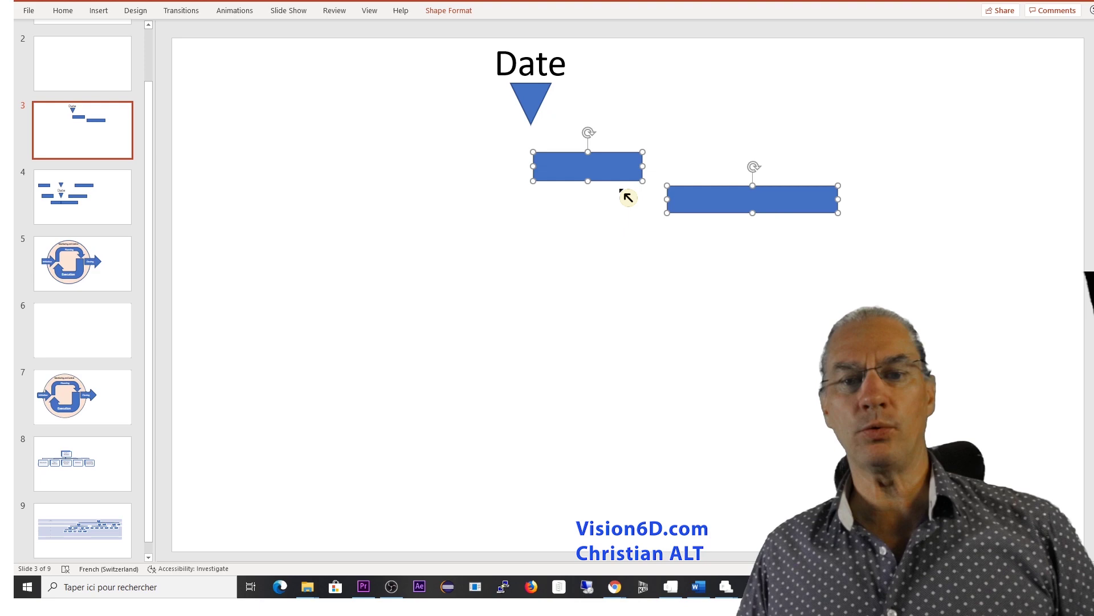
# Draw a line from the Date triangle to the second bar and shift both bars left beneath the date.
pyautogui.moveTo(596, 169)
pyautogui.mouseDown()
pyautogui.moveTo(278, 165)
pyautogui.moveTo(500, 176)
pyautogui.moveTo(595, 167)
pyautogui.mouseUp()
pyautogui.click(530, 98)
pyautogui.hotkey('alt', 'h')
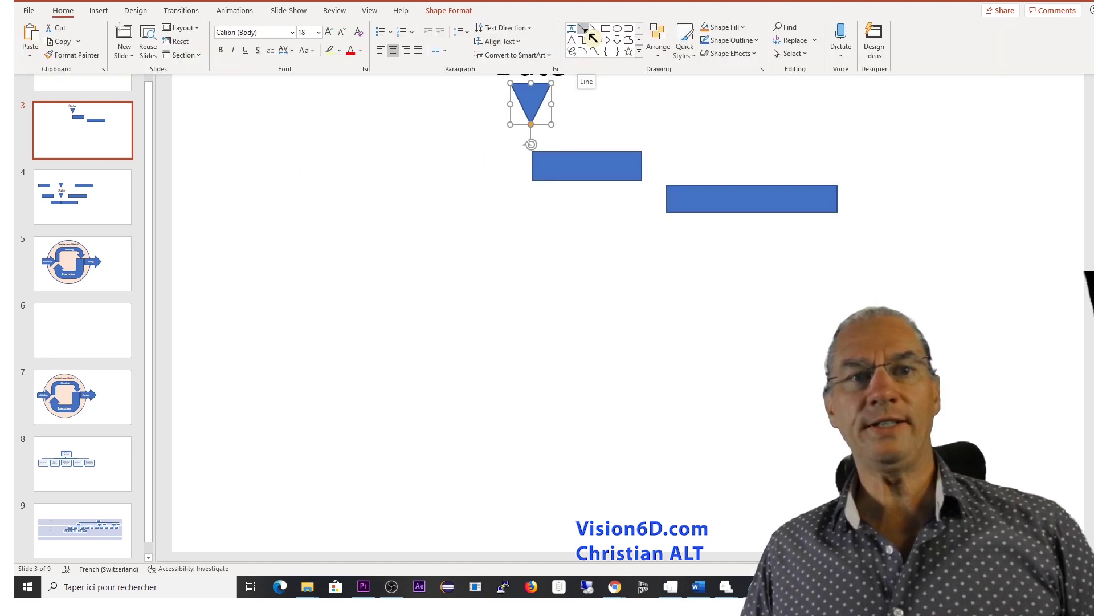
pyautogui.click(583, 29)
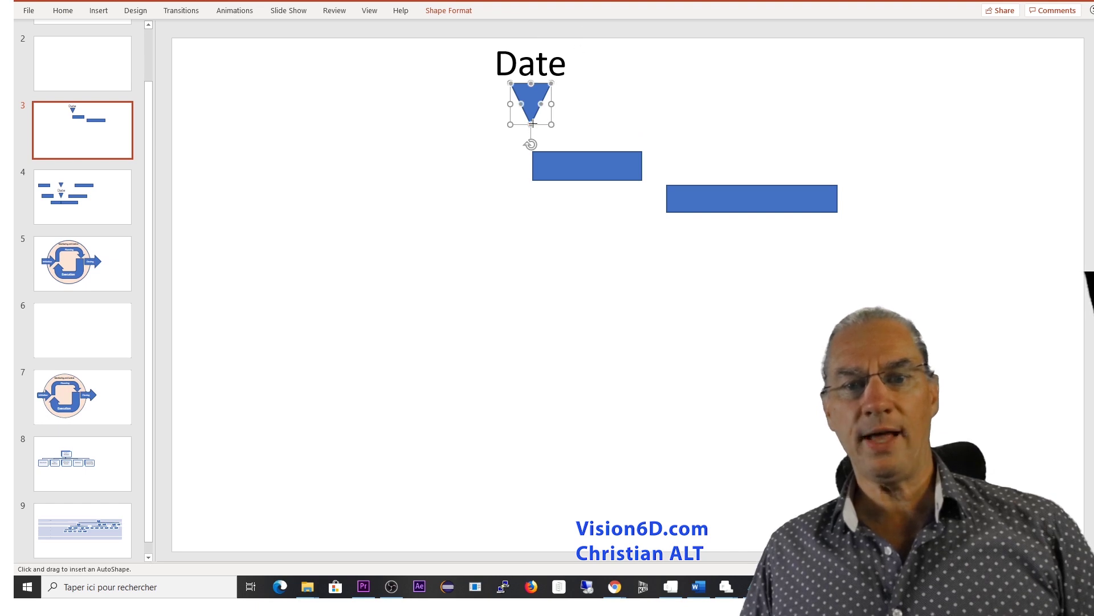
pyautogui.moveTo(531, 125); pyautogui.dragTo(670, 198)
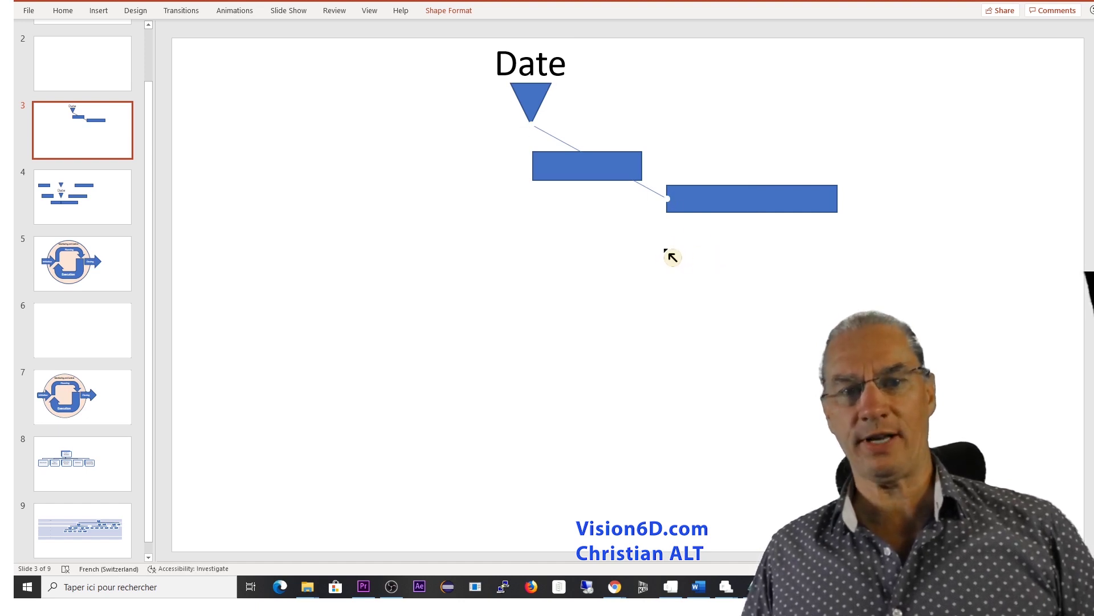
pyautogui.moveTo(502, 143); pyautogui.dragTo(880, 258)
pyautogui.moveTo(587, 171); pyautogui.dragTo(459, 177)
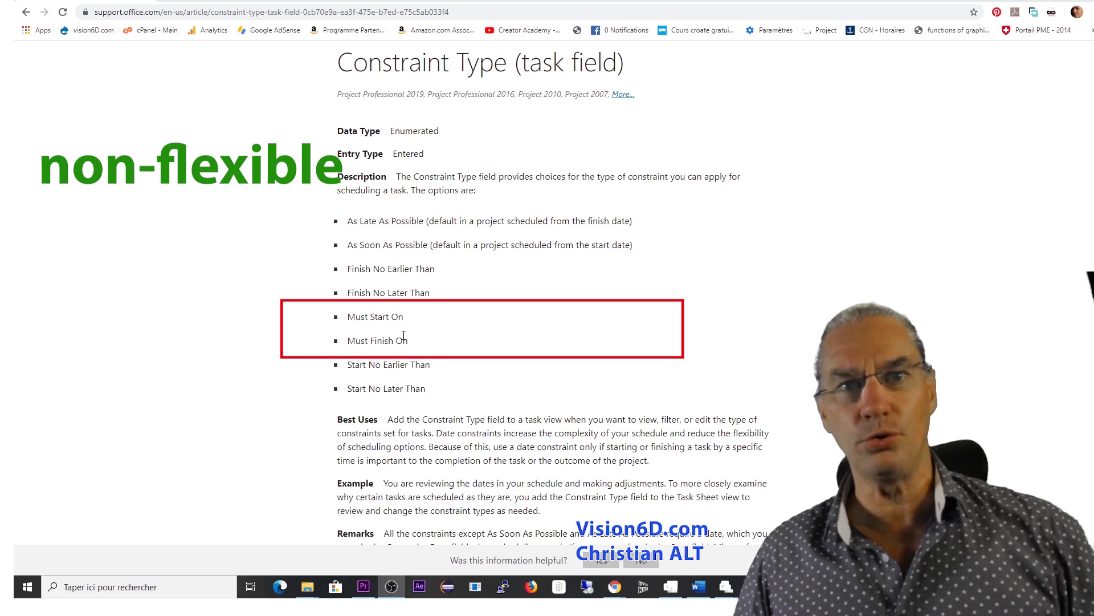
# Open the support.office.com 'Constraint Type (task field)' article listing the eight constraint types.
pyautogui.click(406, 339)
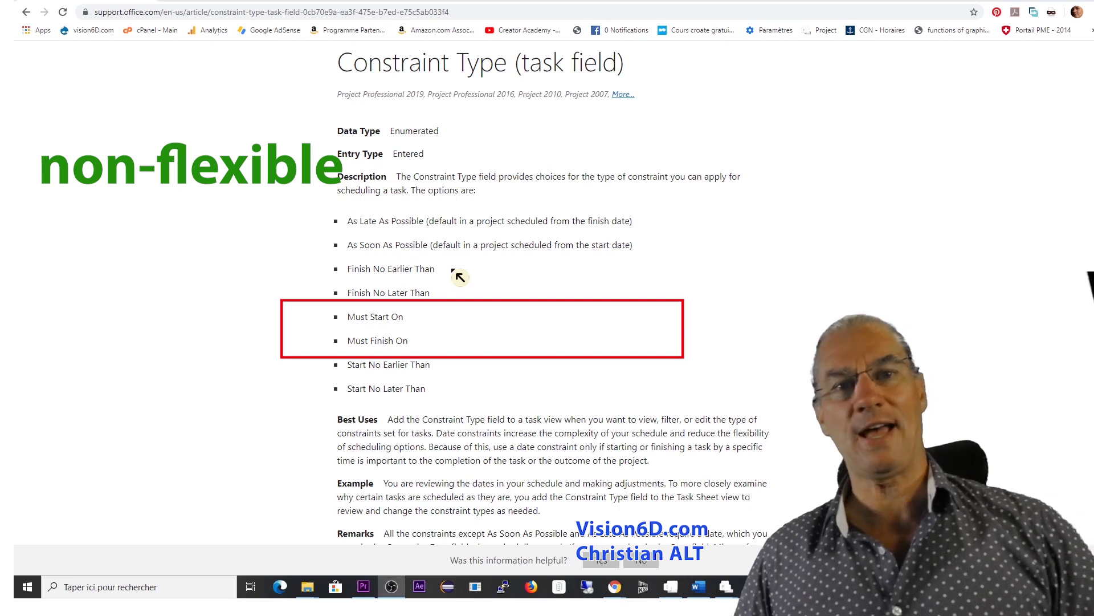
pyautogui.click(423, 320)
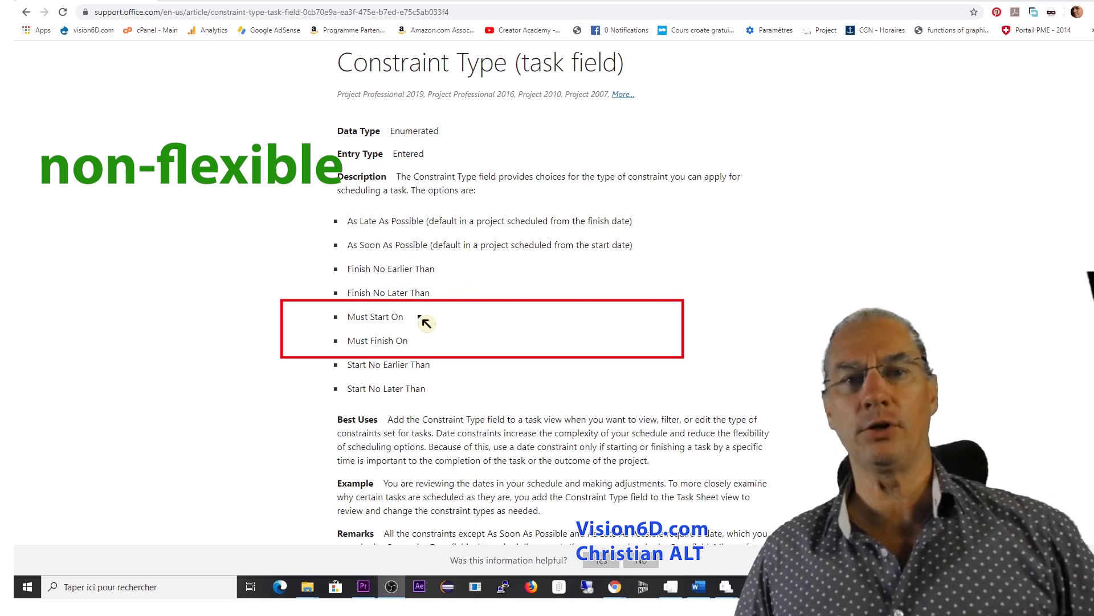